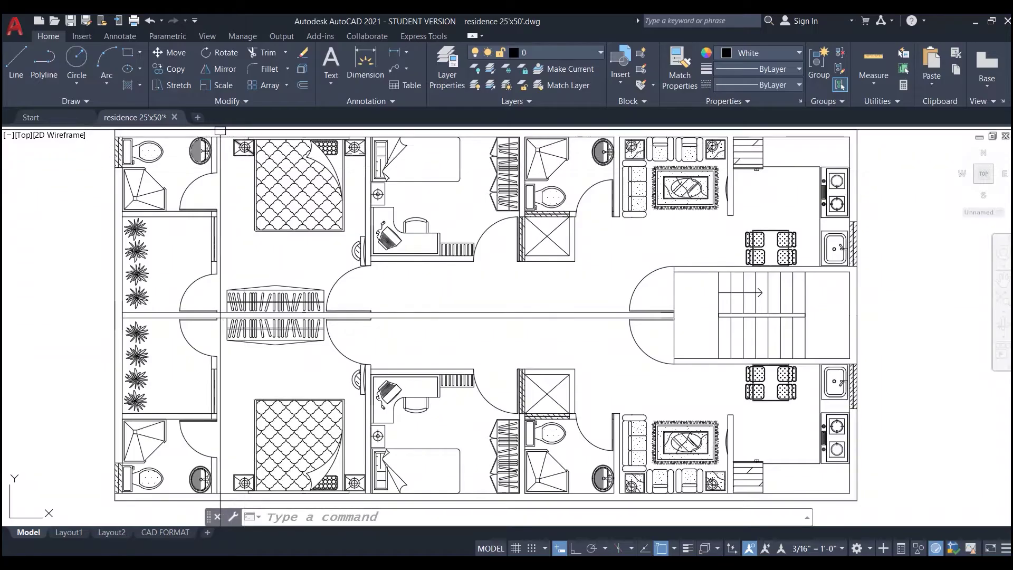
- Close the residence 25'x50' drawing from its tab's close button
click(174, 116)
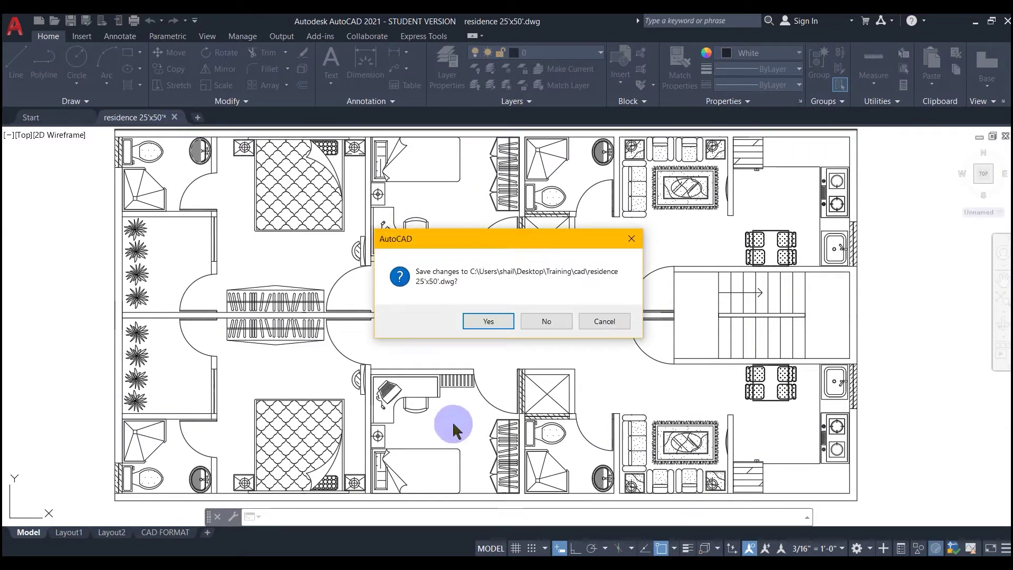
- Save the residence changes, then select residence 25'x50' in the cad folder
click(495, 325)
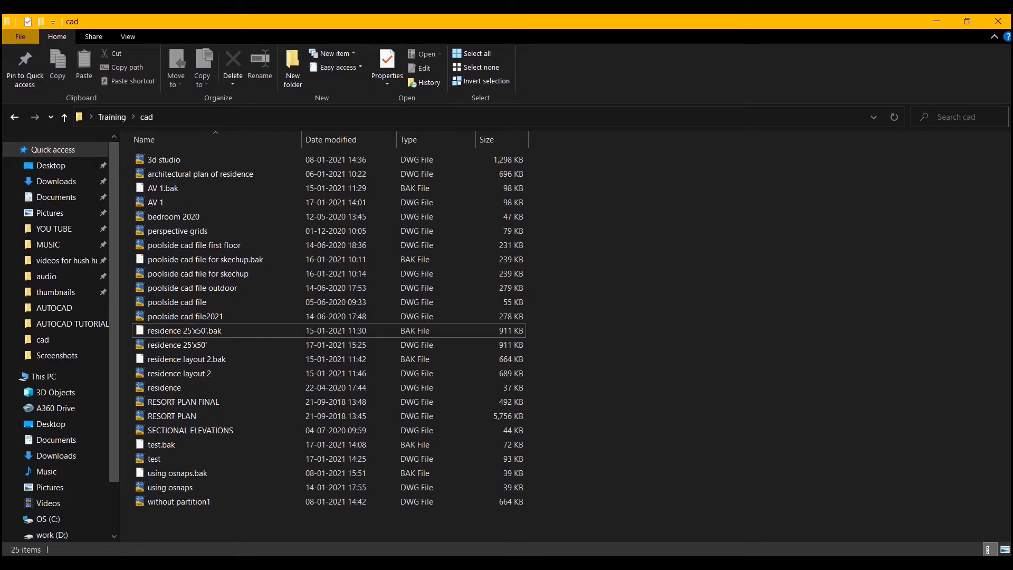
click(171, 348)
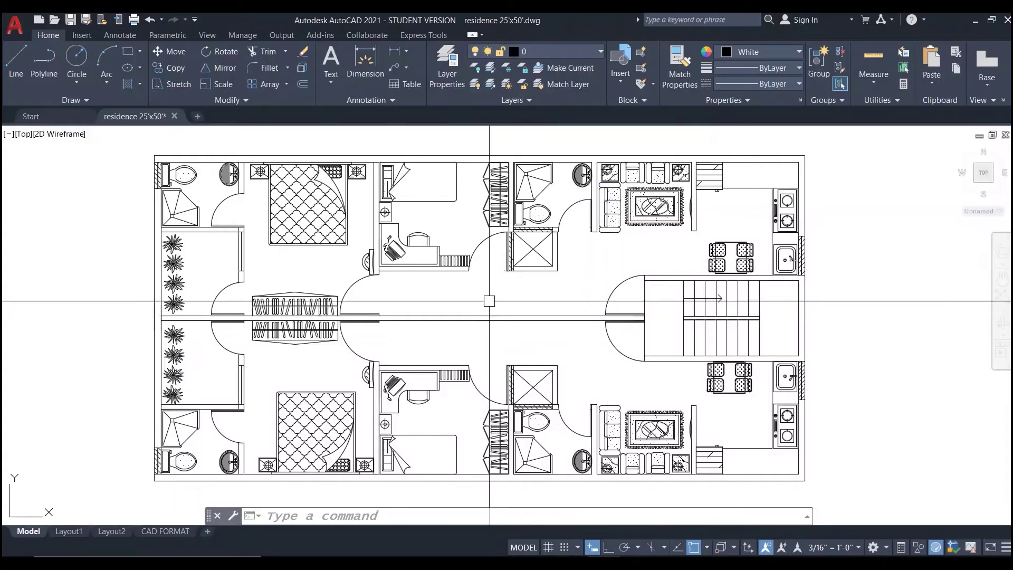
text(isa)
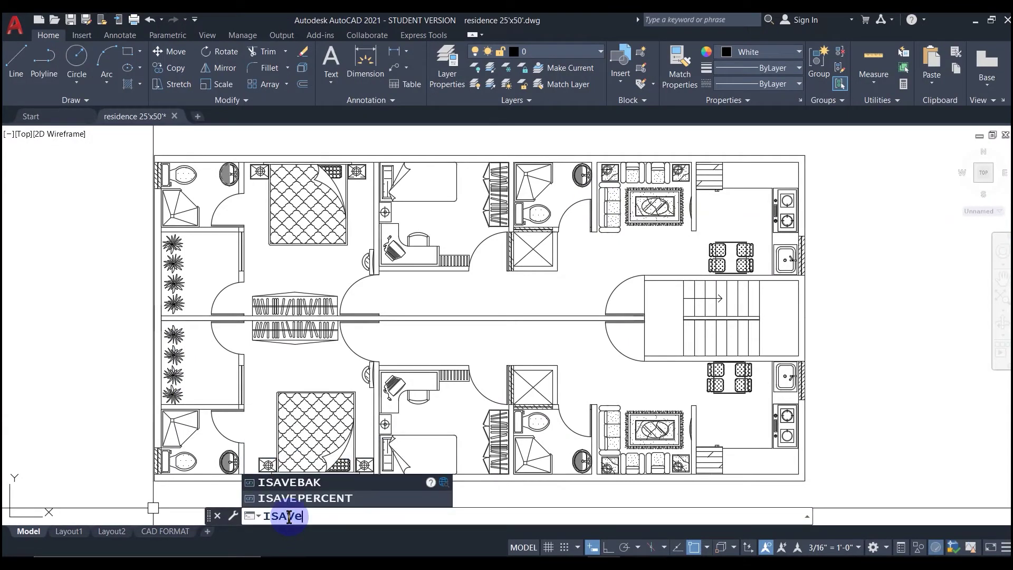
text(veb)
- Set the ISAVEBAK system variable to 0 at the command line
key(Return)
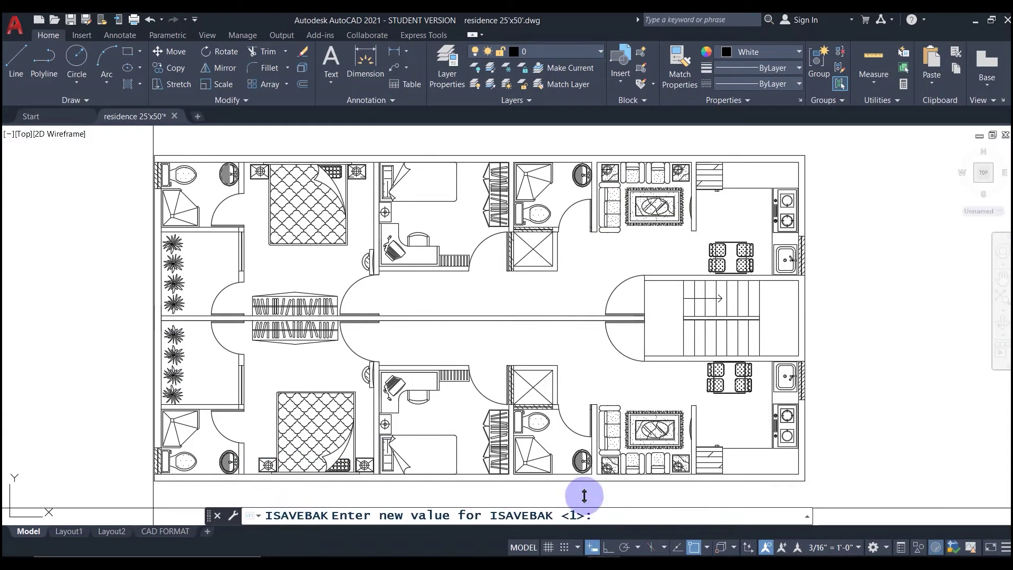
text(0)
key(Return)
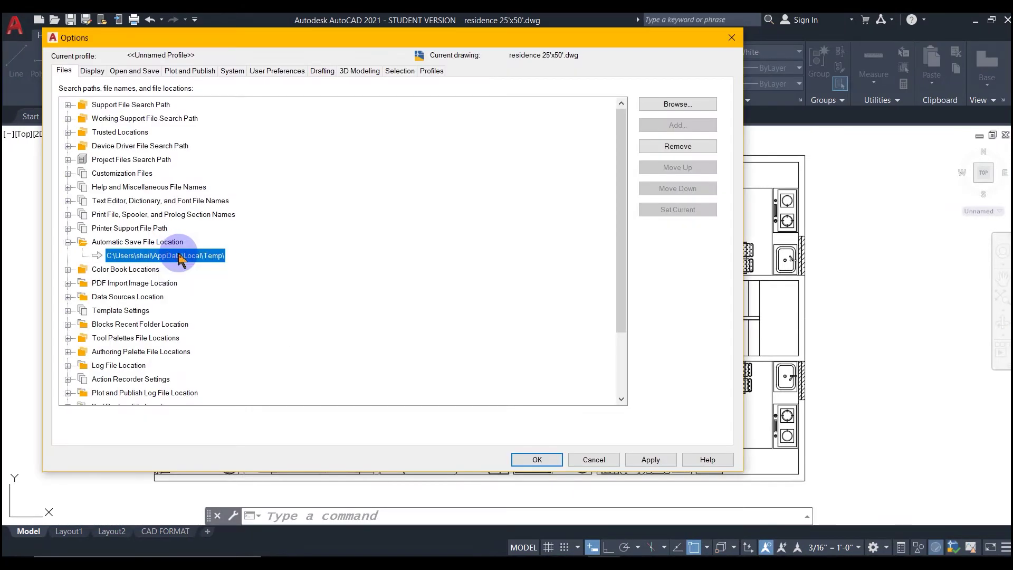
- Copy the Automatic Save File Location path and search that Temp folder for *.SV$ files
right_click(192, 256)
click(214, 293)
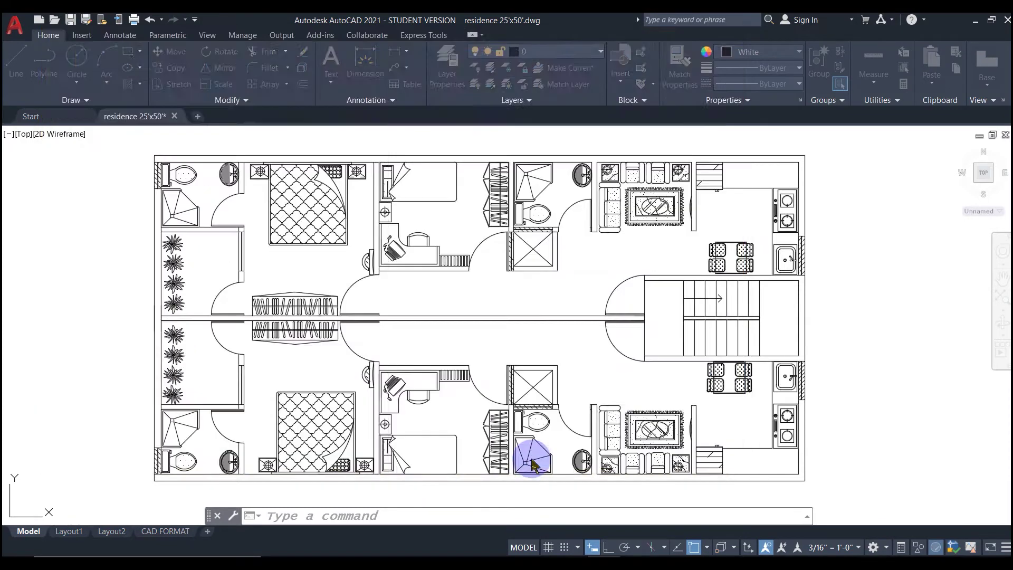
key(super+e)
click(188, 191)
text(C:\Users\shail\AppData\Local\Temp\)
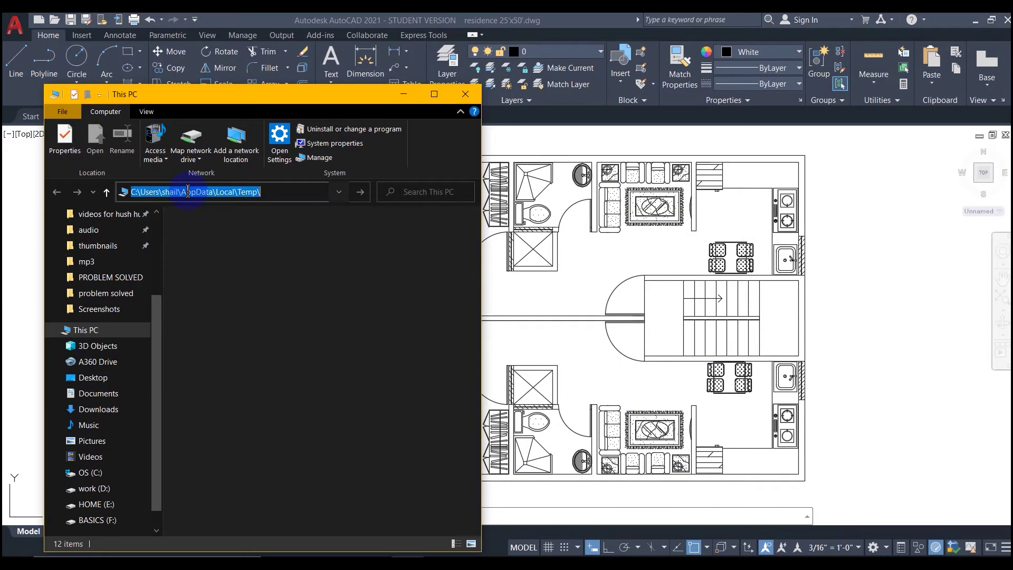
key(Return)
click(418, 195)
text(*.SV$)
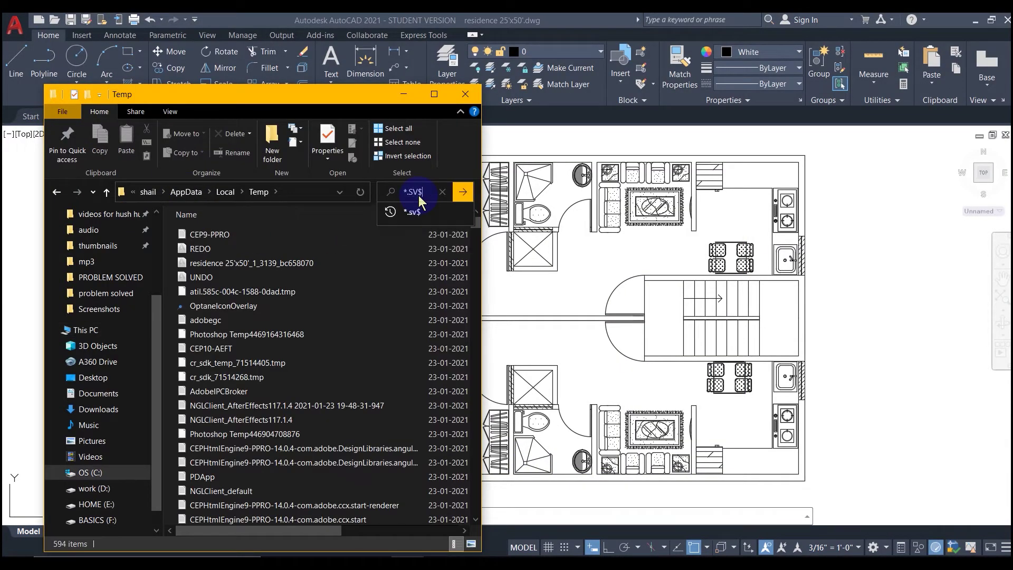
key(Return)
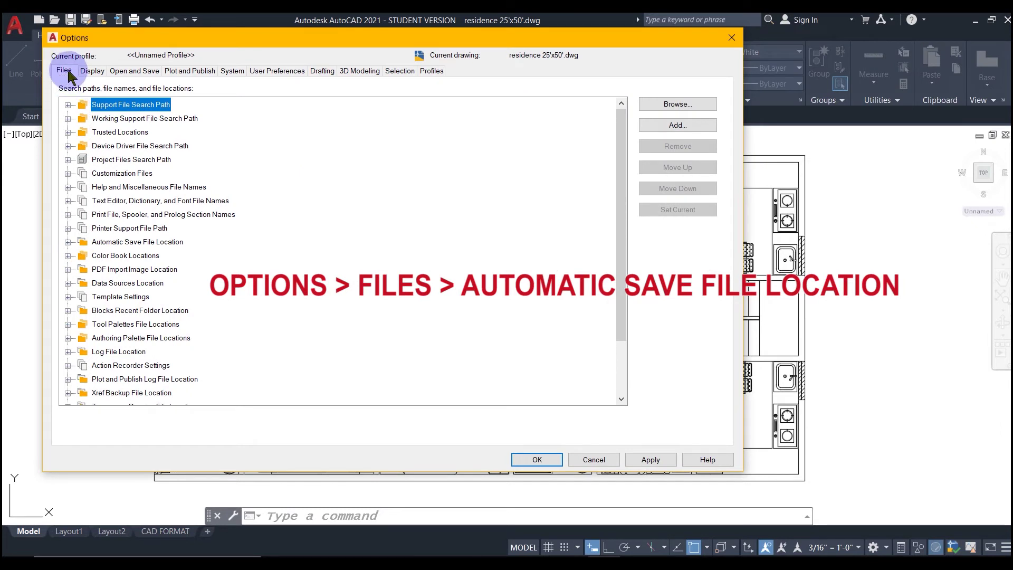
click(146, 243)
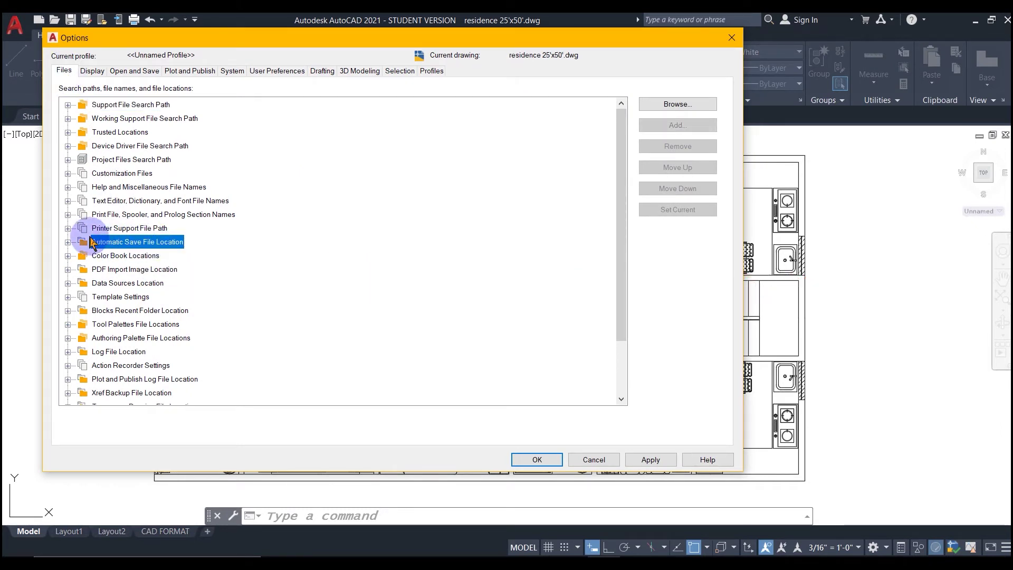
click(67, 242)
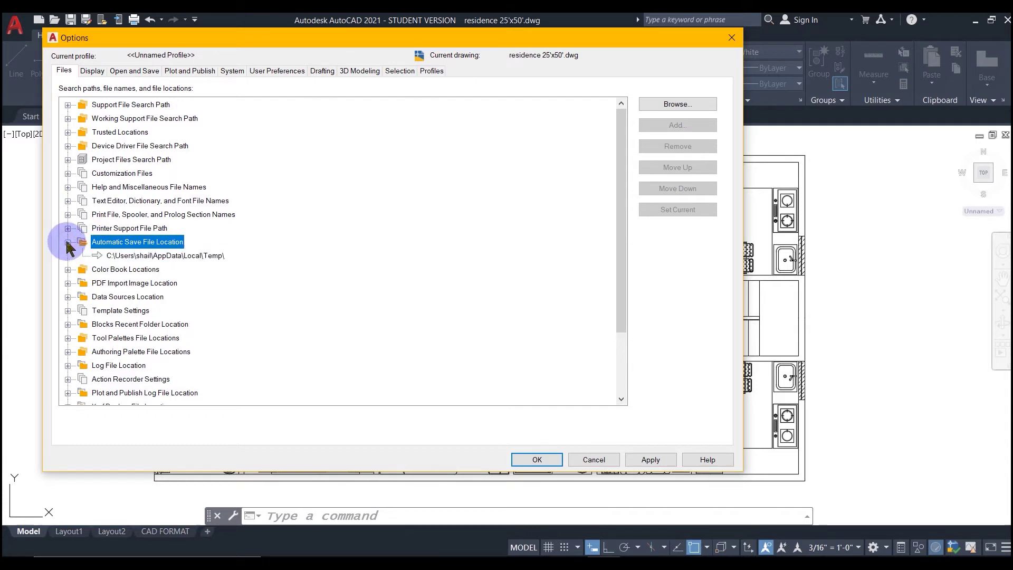
click(157, 257)
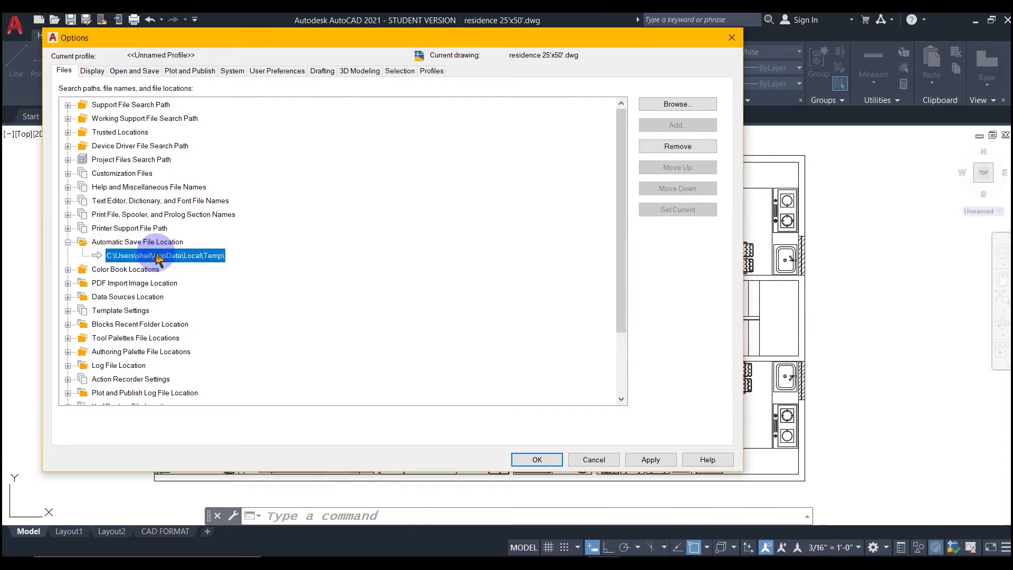
text(SAV)
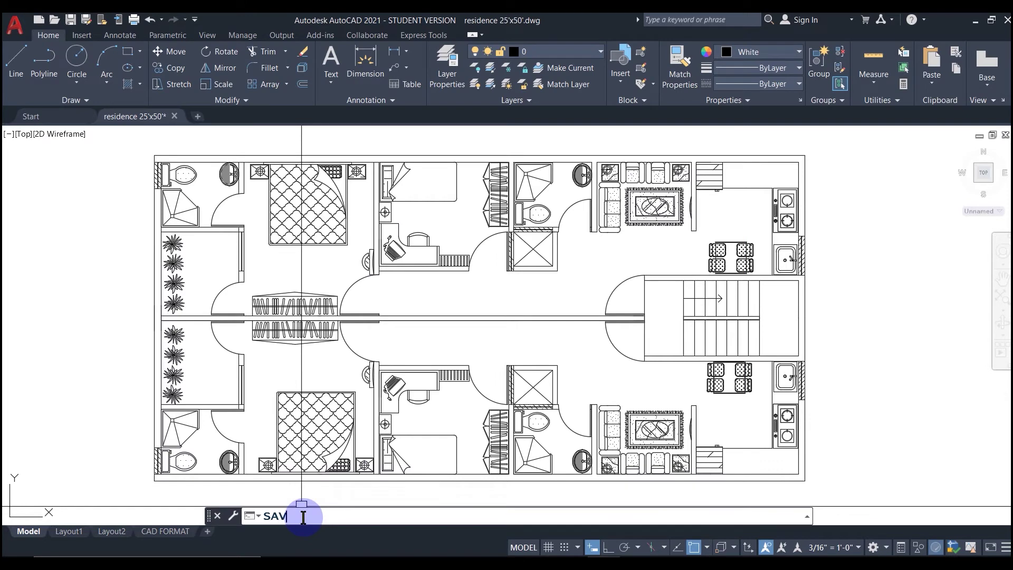
text(EFILEPATH)
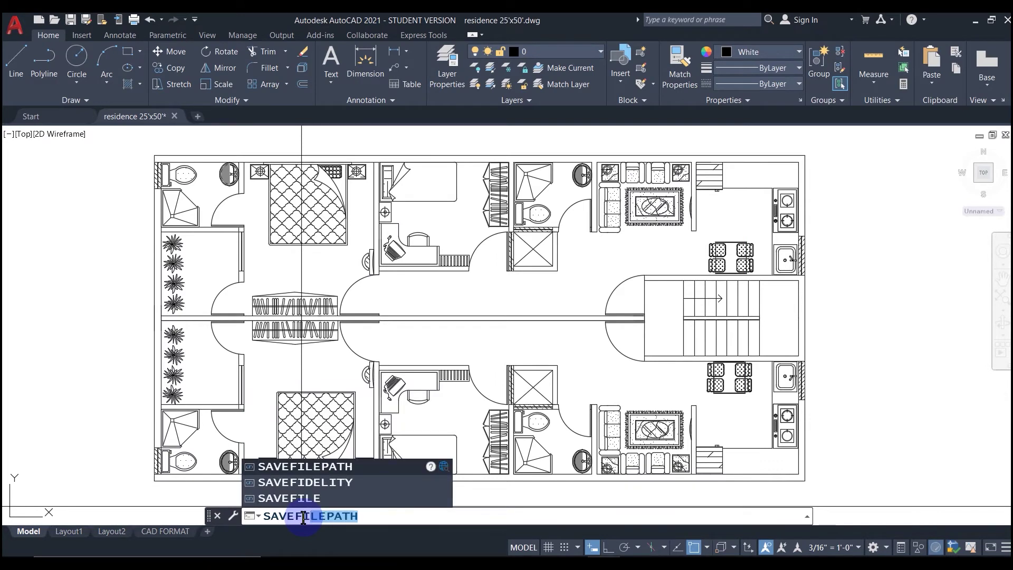
- Run SAVEFILEPATH to confirm automatic saves go to the Temp folder
click(285, 465)
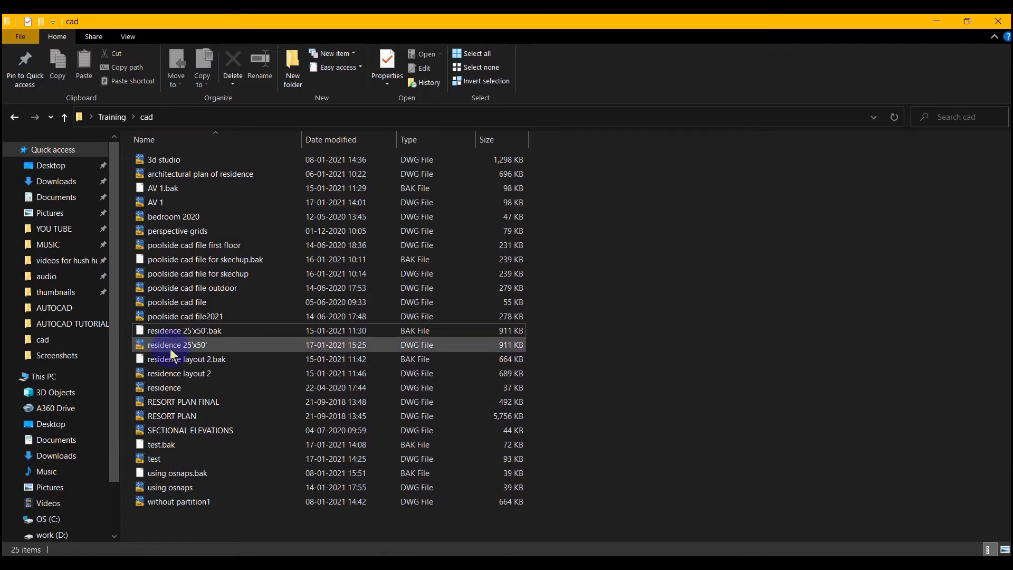
- Delete the residence 25'x50' drawing file from the cad folder
click(171, 348)
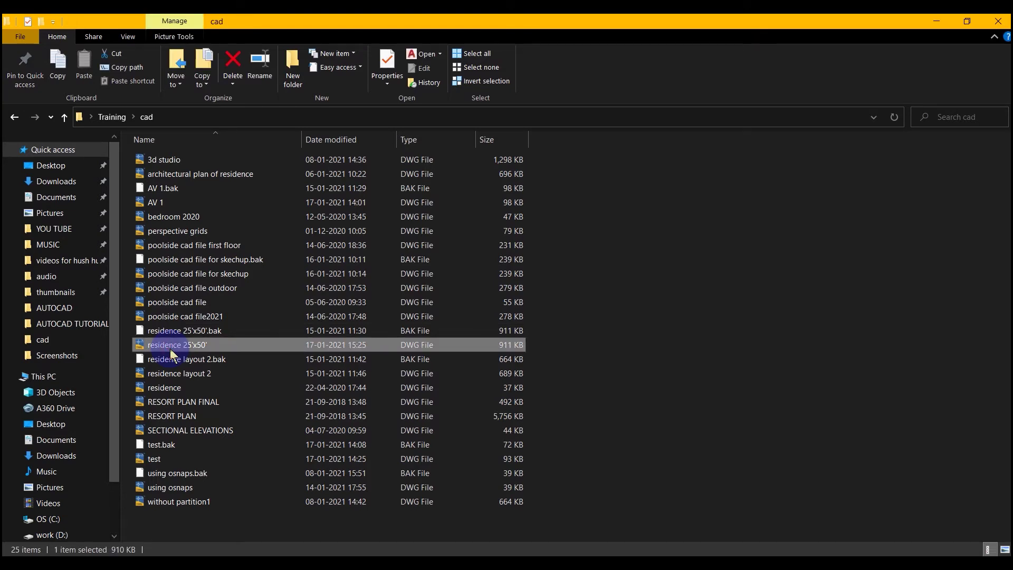
key(Delete)
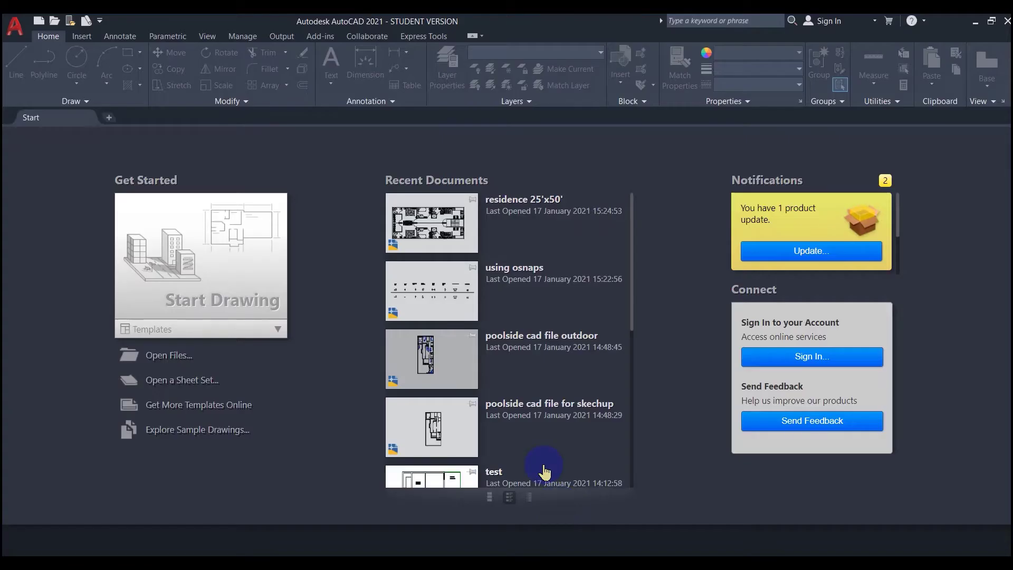
click(498, 204)
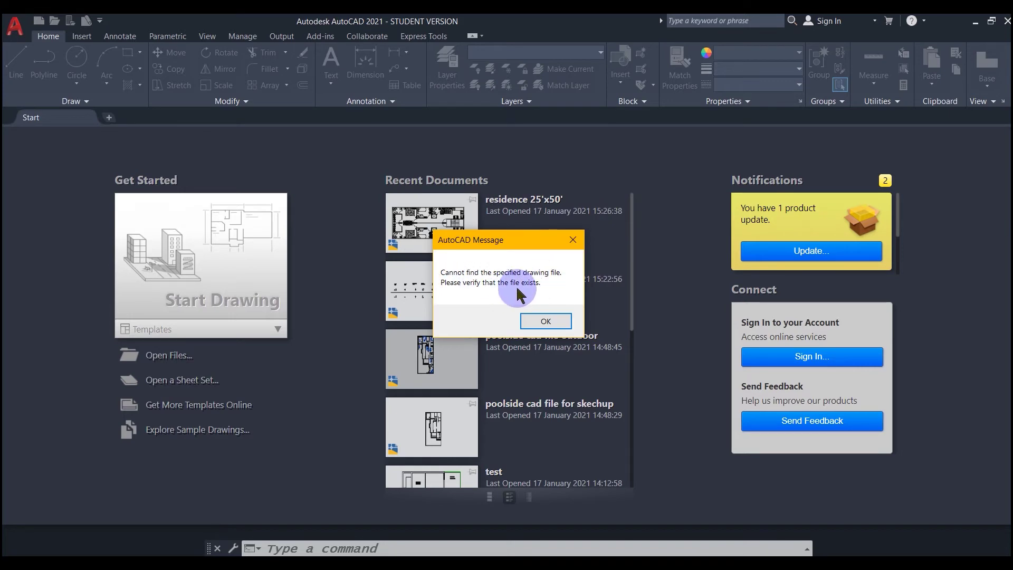
click(545, 320)
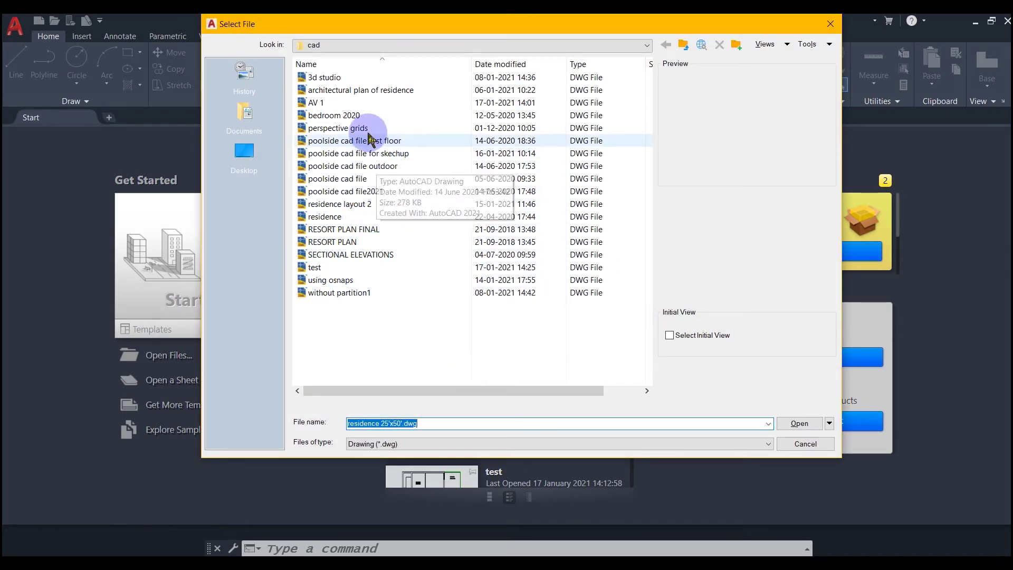
click(831, 25)
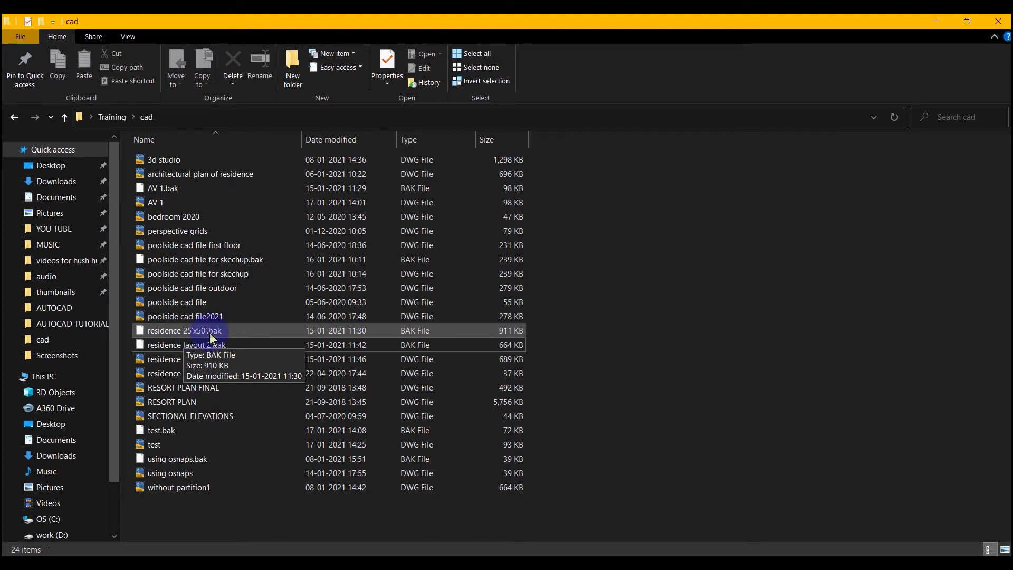
- Rename residence 25'x50'.bak to residence 25'x50'.dwg and accept the extension-change warning
click(212, 336)
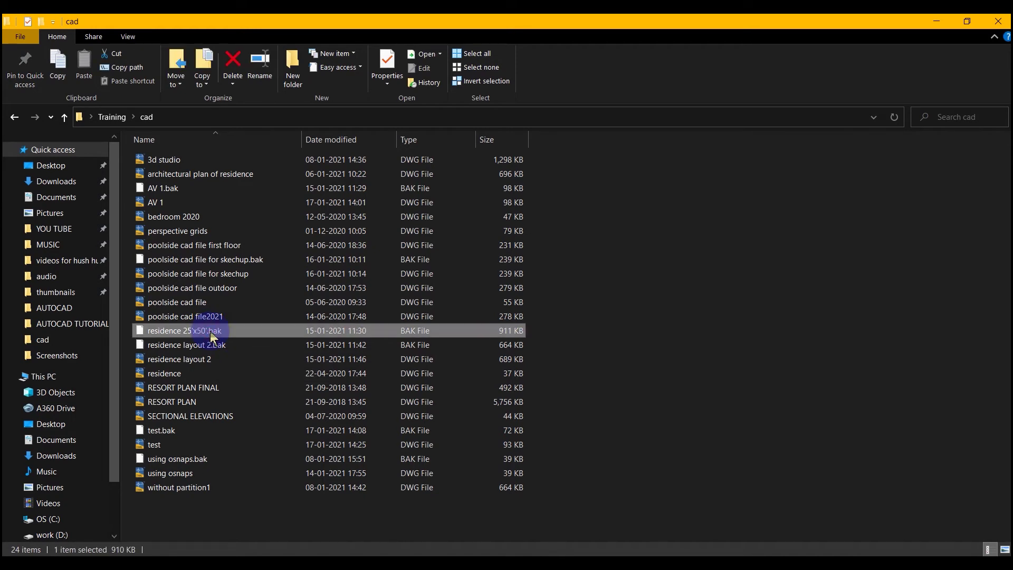
right_click(210, 330)
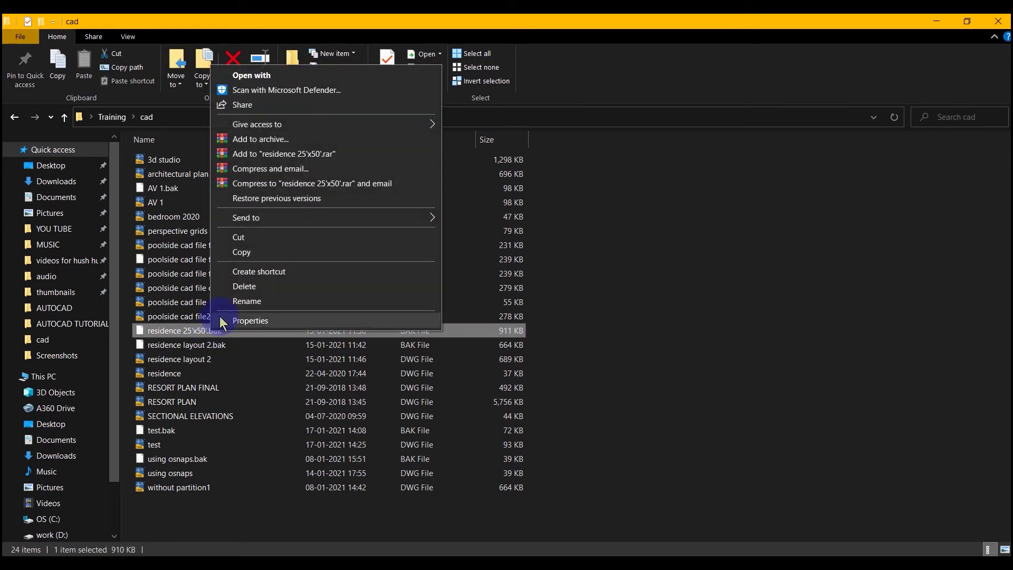
click(251, 301)
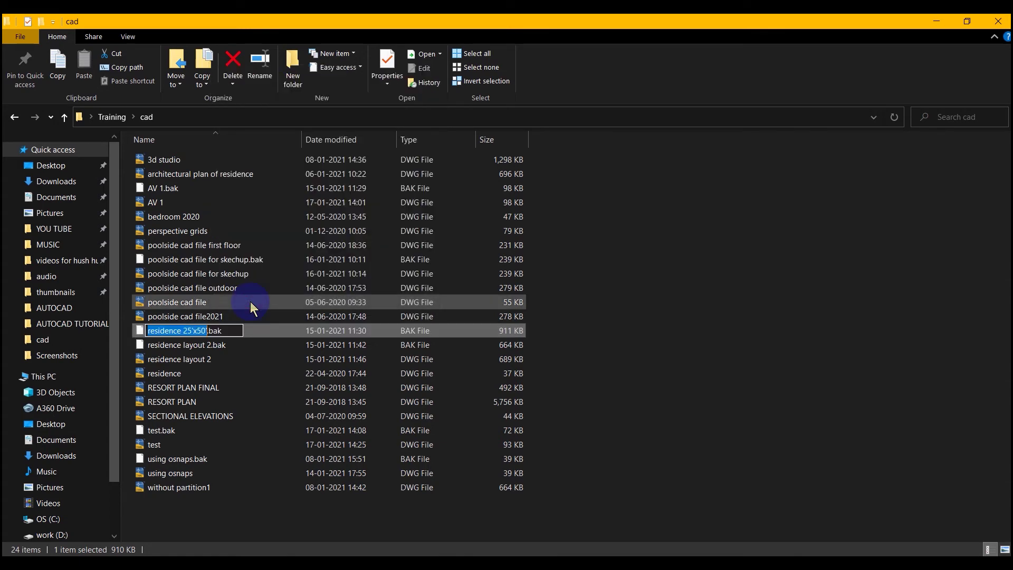
click(227, 331)
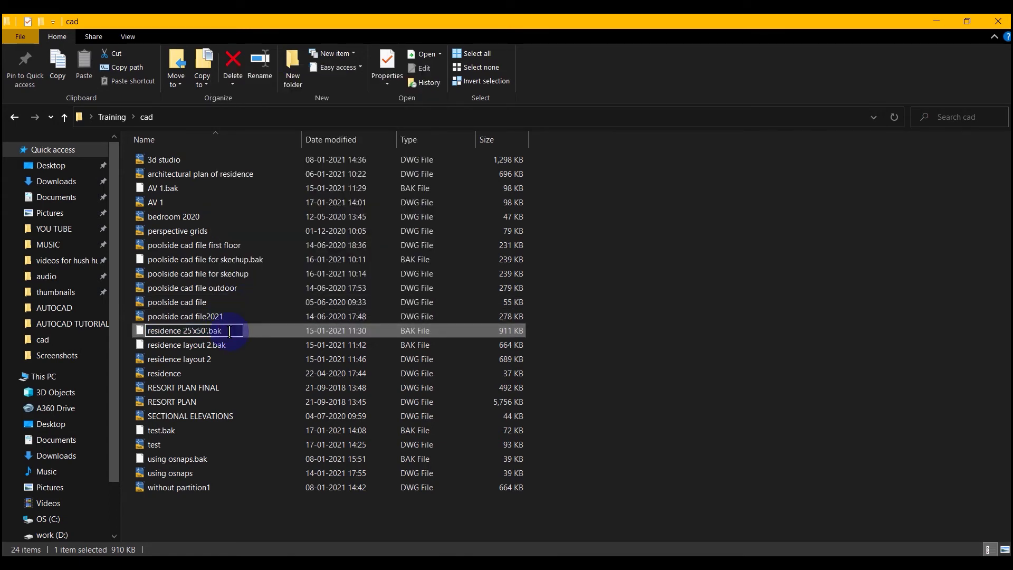
key(BackSpace)
key(BackSpace)
key(BackSpace)
text(dw)
text(g)
key(Return)
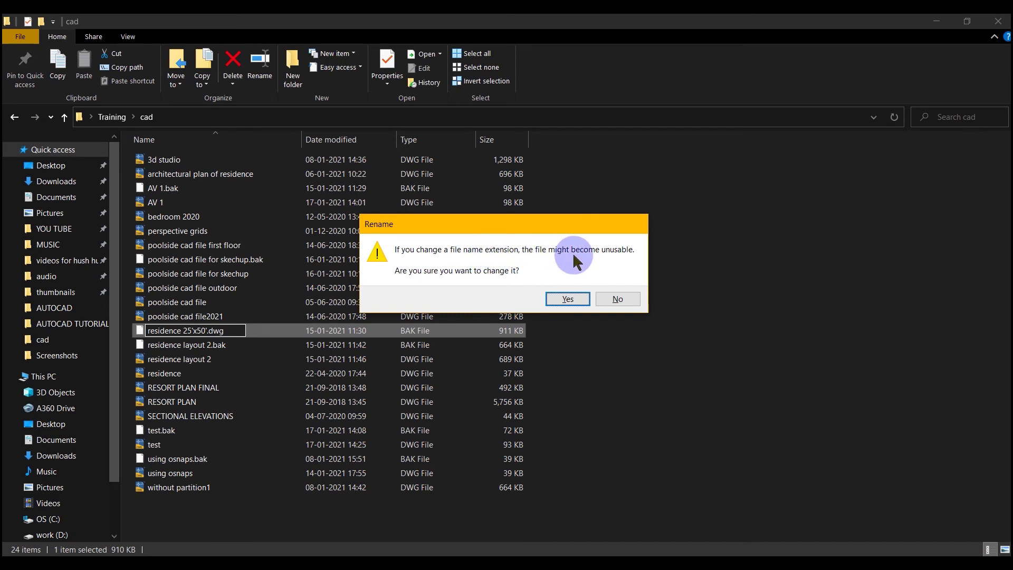
click(565, 299)
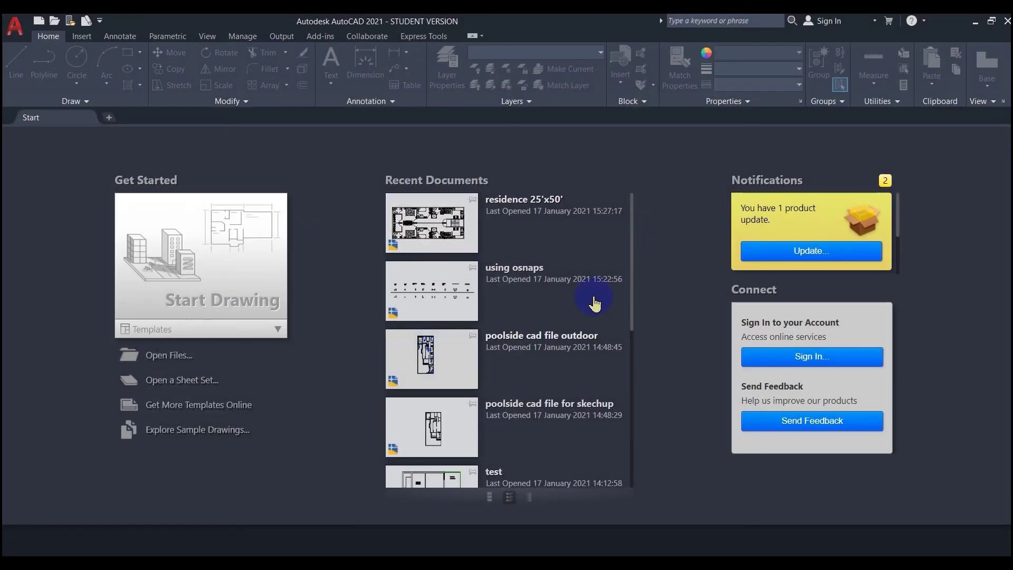
- Open residence 25'x50' from Recent Documents on the AutoCAD Start page
click(511, 204)
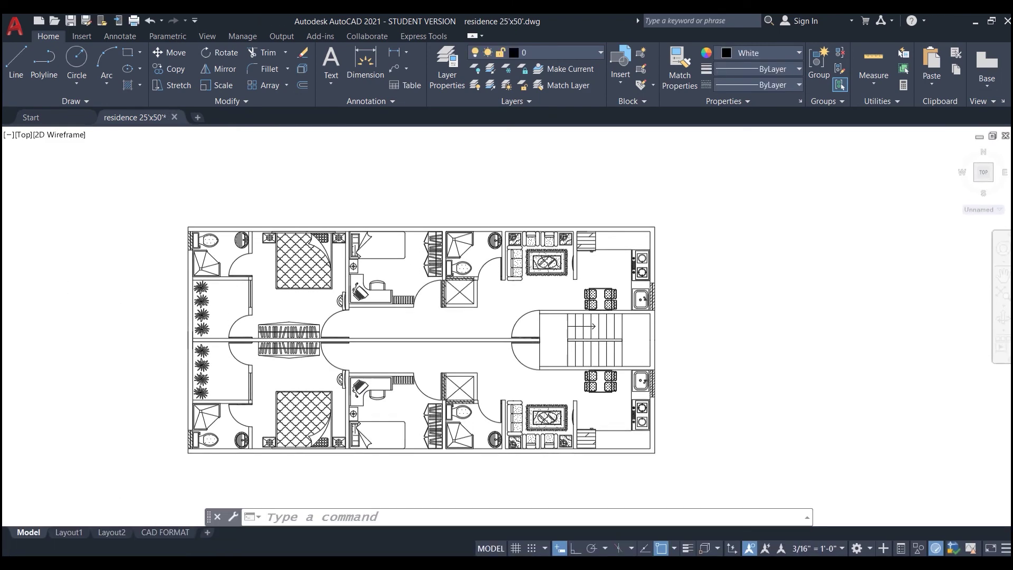
scroll(412, 365, up, 2)
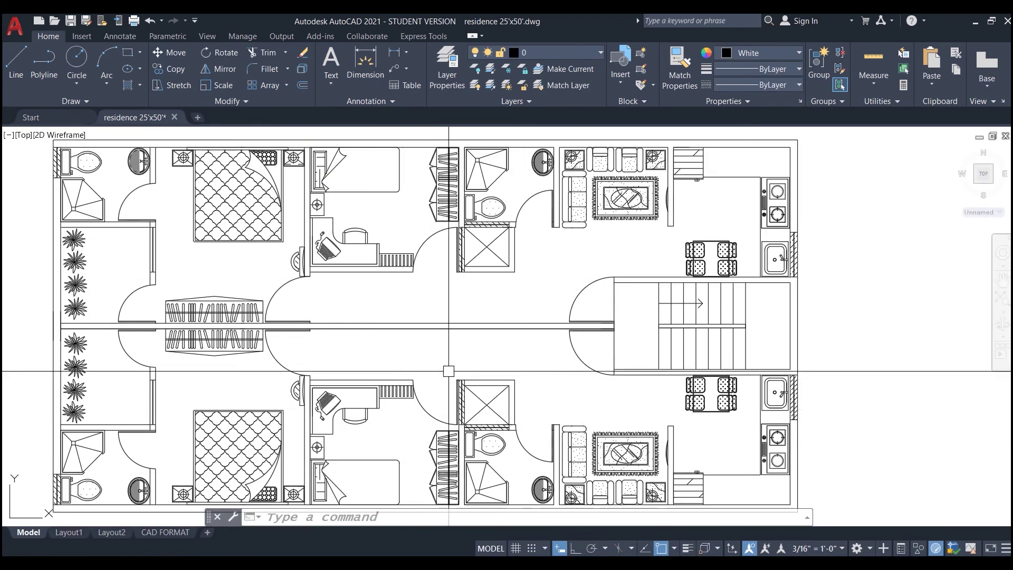